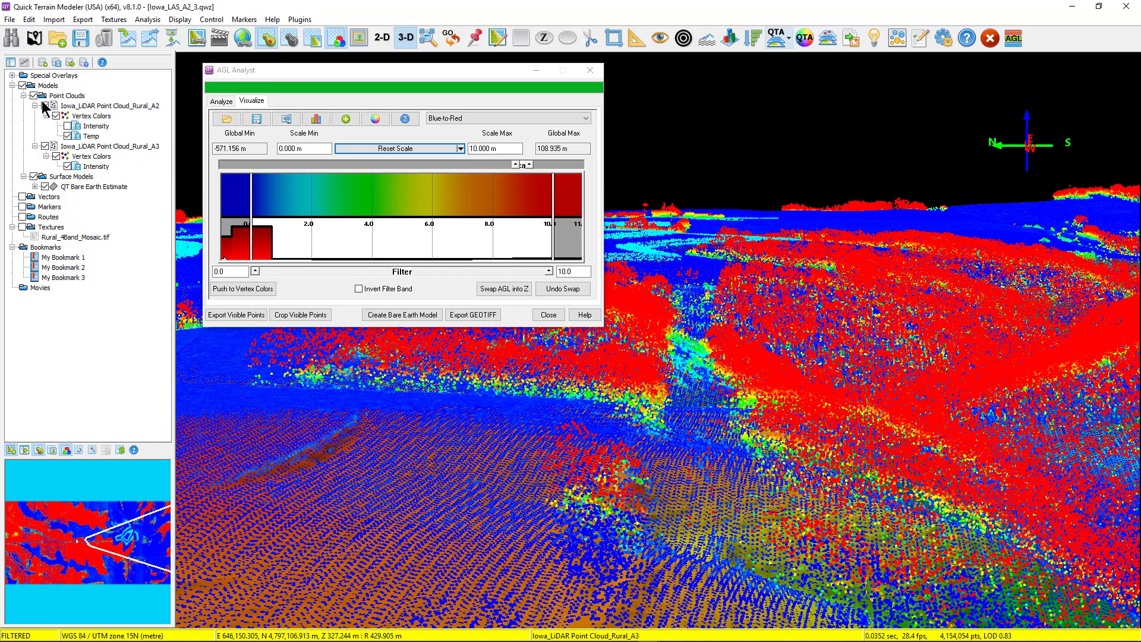
Hide the Rural_A2 and Rural_A3 LiDAR point clouds so only the bare earth surface model is displayed
left_click(35, 147)
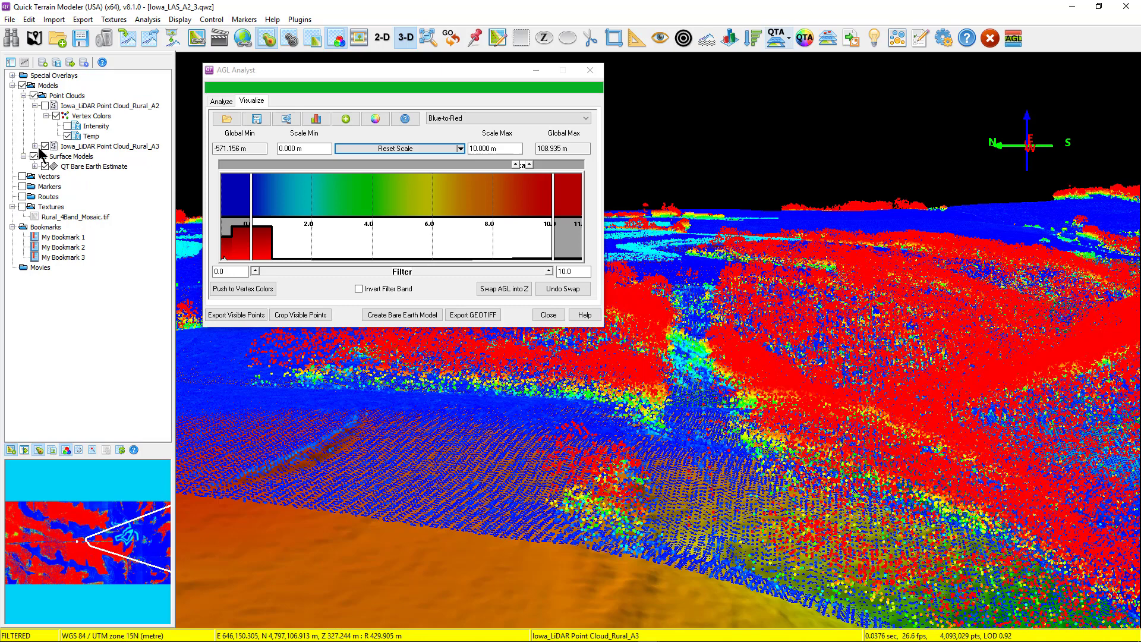
left_click(45, 147)
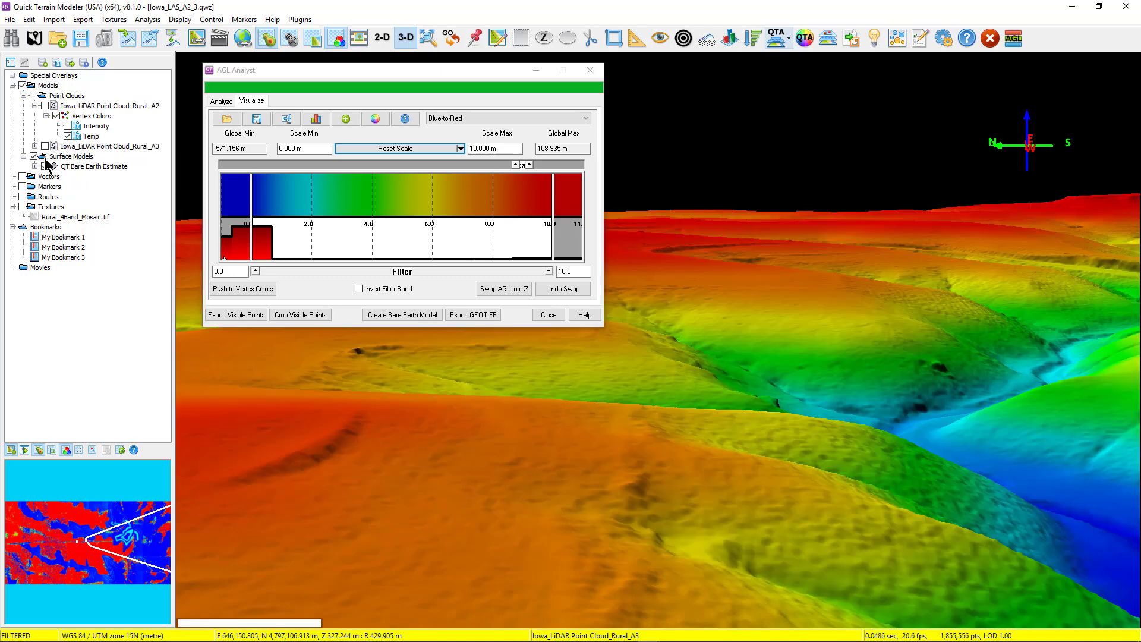
left_click_drag(536, 511, 505, 533)
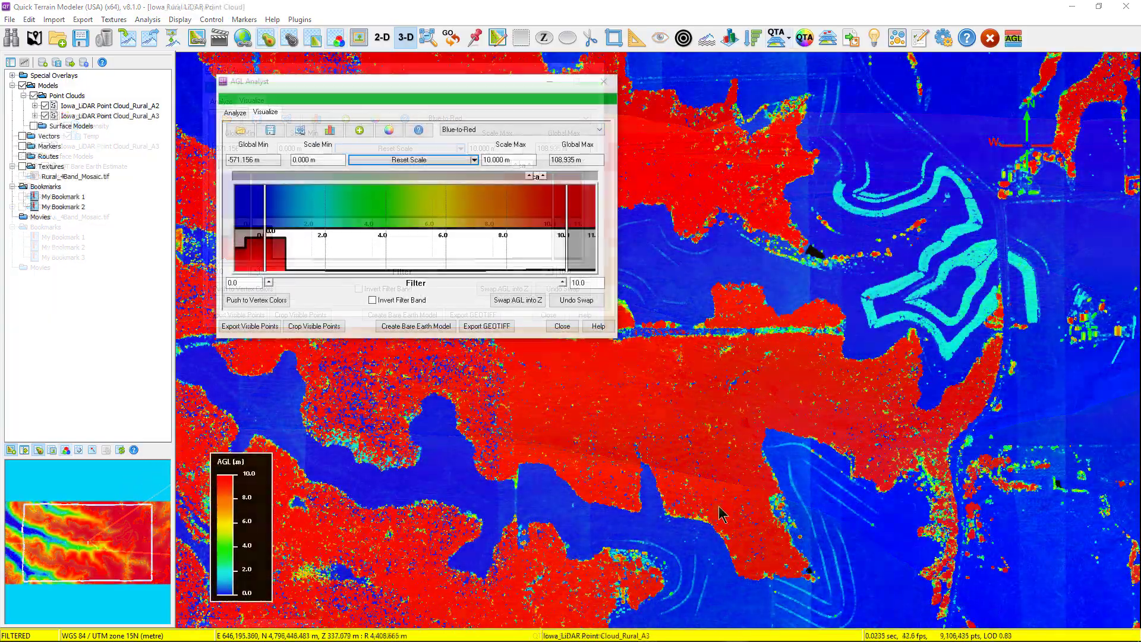
Lower the upper AGL filter limit to hide the tall vegetation and leave only near-ground points
mouse_move(720, 515)
left_mouse_down()
mouse_move(673, 320)
mouse_move(698, 315)
mouse_move(719, 362)
mouse_move(716, 352)
left_mouse_up()
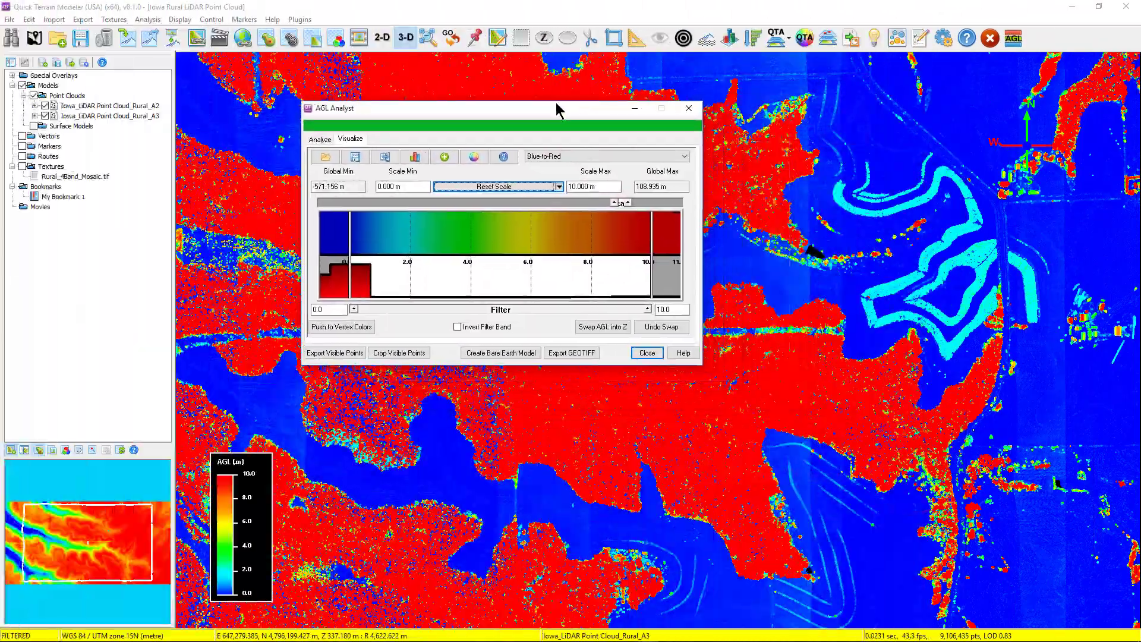
left_click_drag(556, 104, 472, 78)
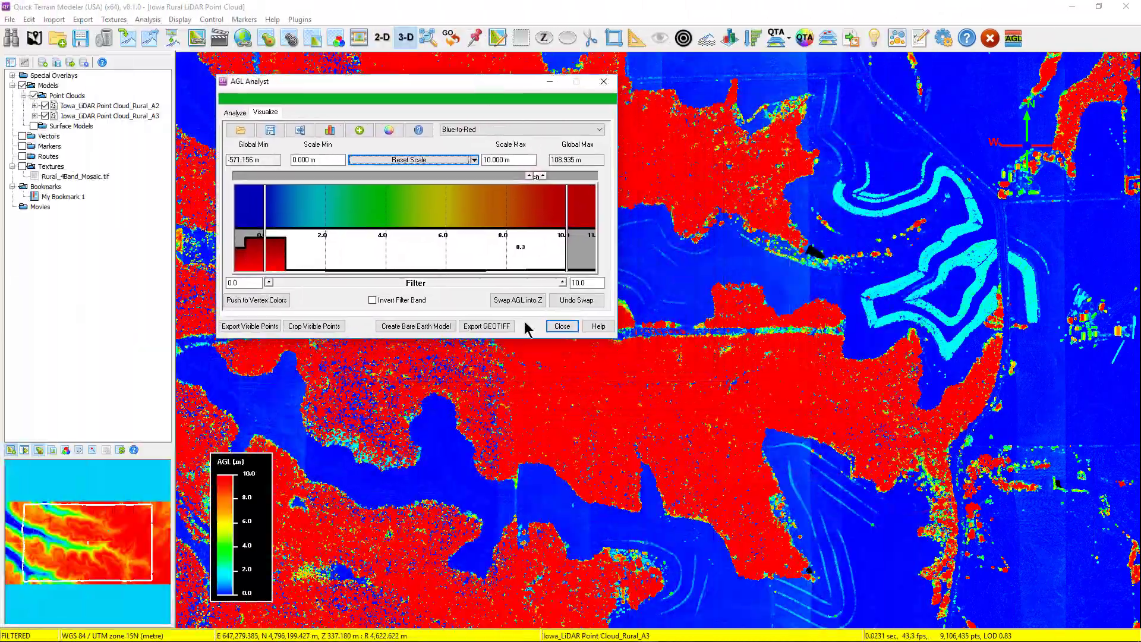
left_click_drag(630, 370, 683, 434)
scroll(683, 377, "up", 4)
left_click_drag(562, 283, 349, 282)
mouse_move(529, 434)
left_mouse_down()
mouse_move(610, 422)
mouse_move(526, 428)
left_mouse_up()
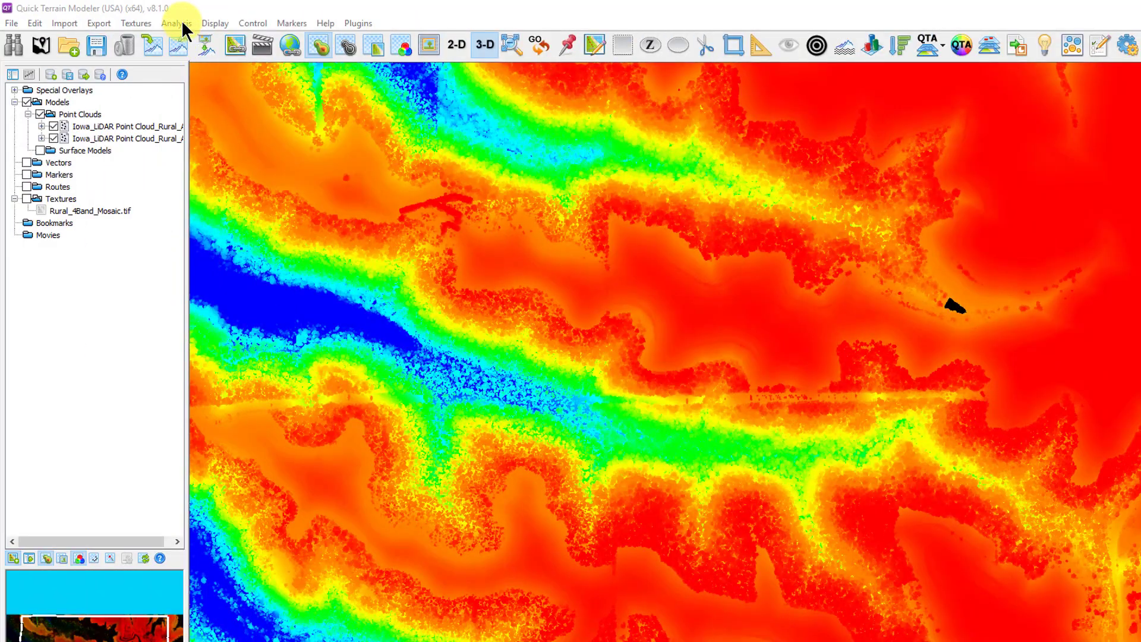
Add an AGL Analyst button to the toolbar and close the toolbar customization
left_click(182, 24)
left_click(170, 248)
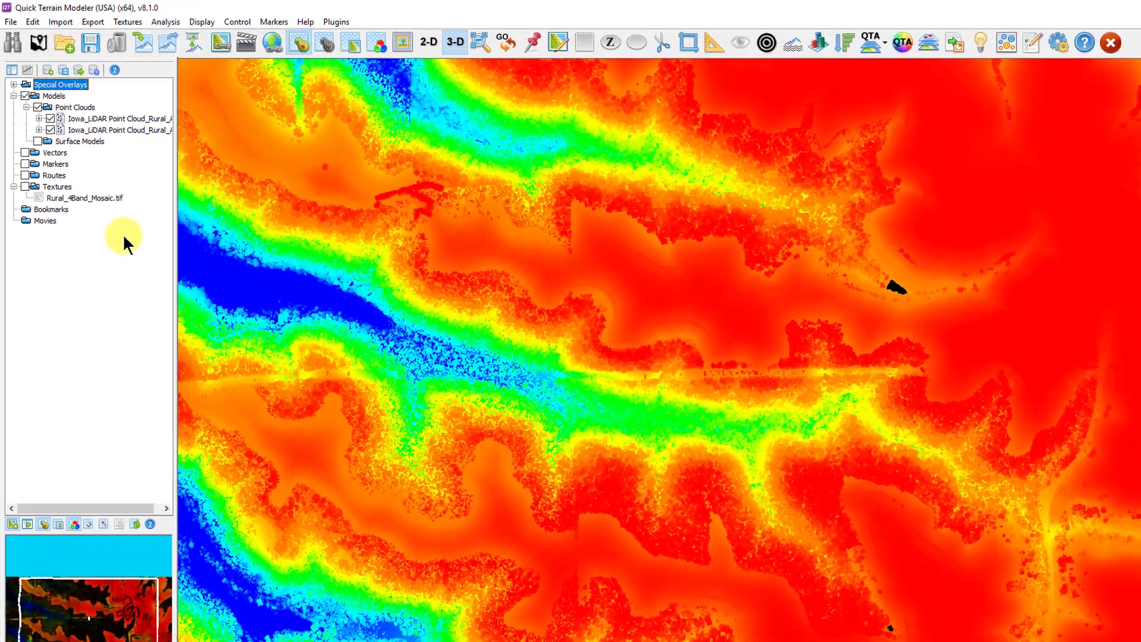
left_click(1059, 42)
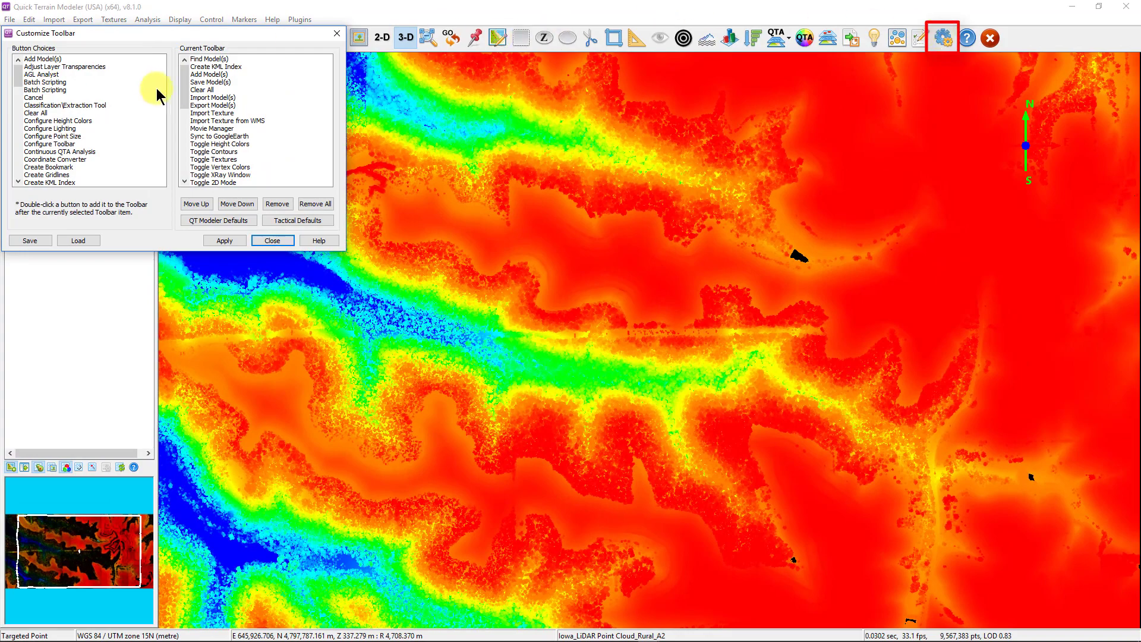
left_click(45, 74)
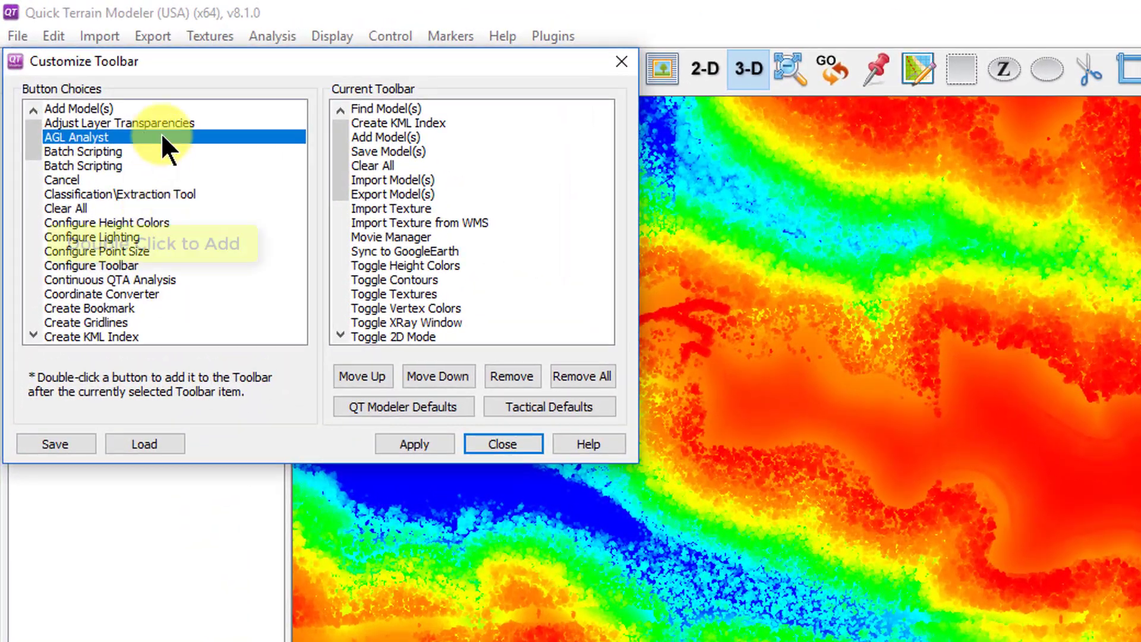
double_click(168, 143)
left_click(441, 446)
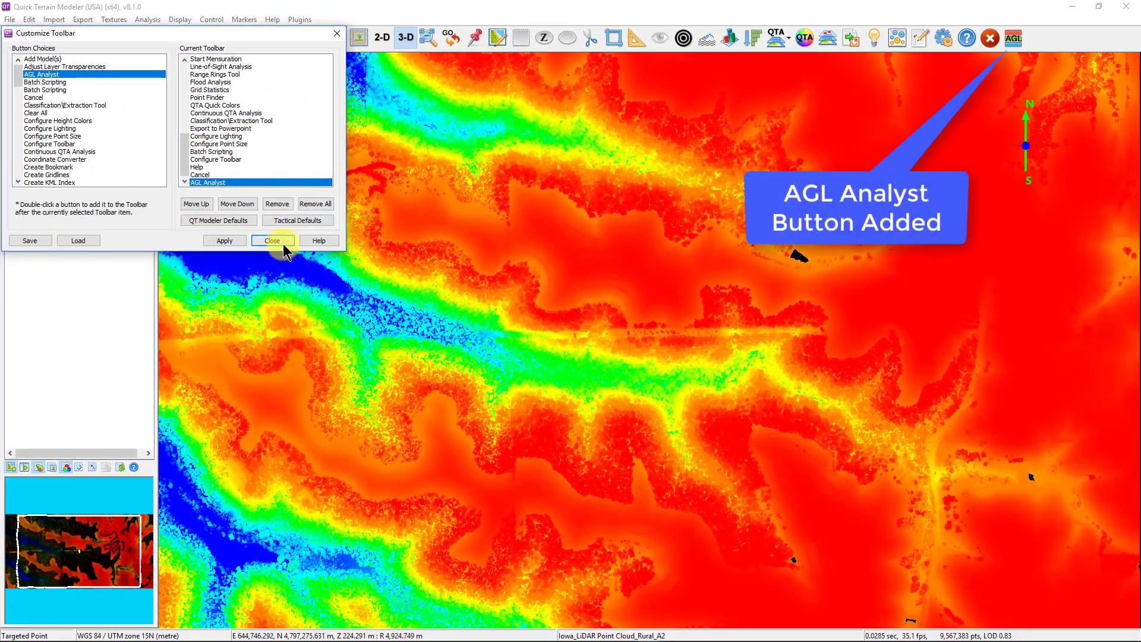
left_click(272, 241)
Load the settings profile QTM_Advanced_Pointcloud_User_Profile.qpr from the profiles folder
left_click(10, 19)
mouse_move(58, 220)
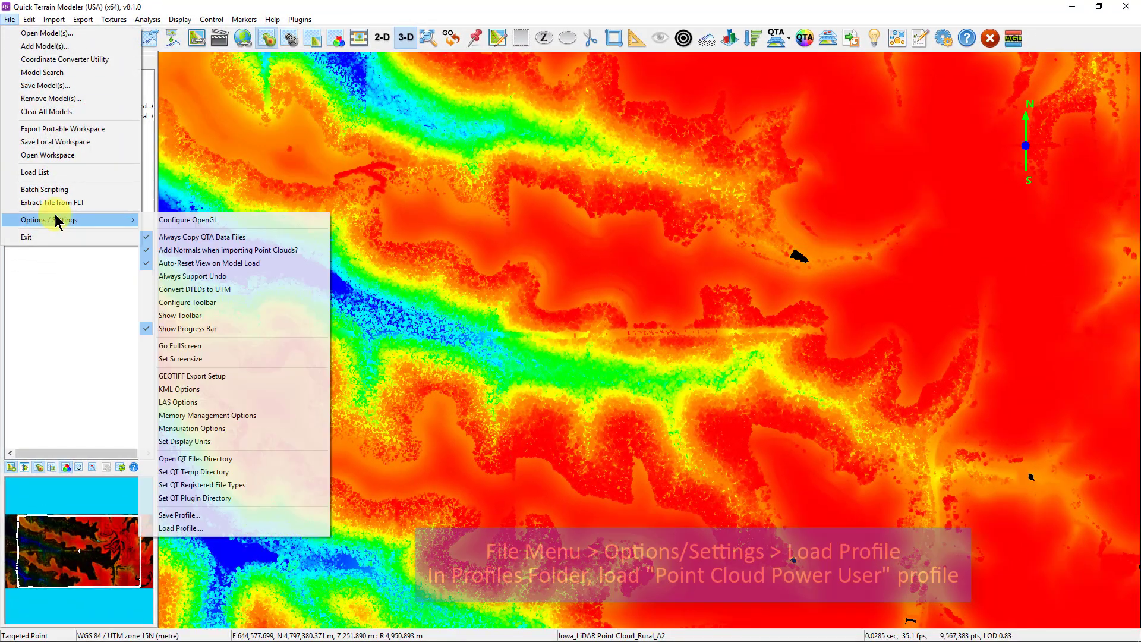
left_click(184, 528)
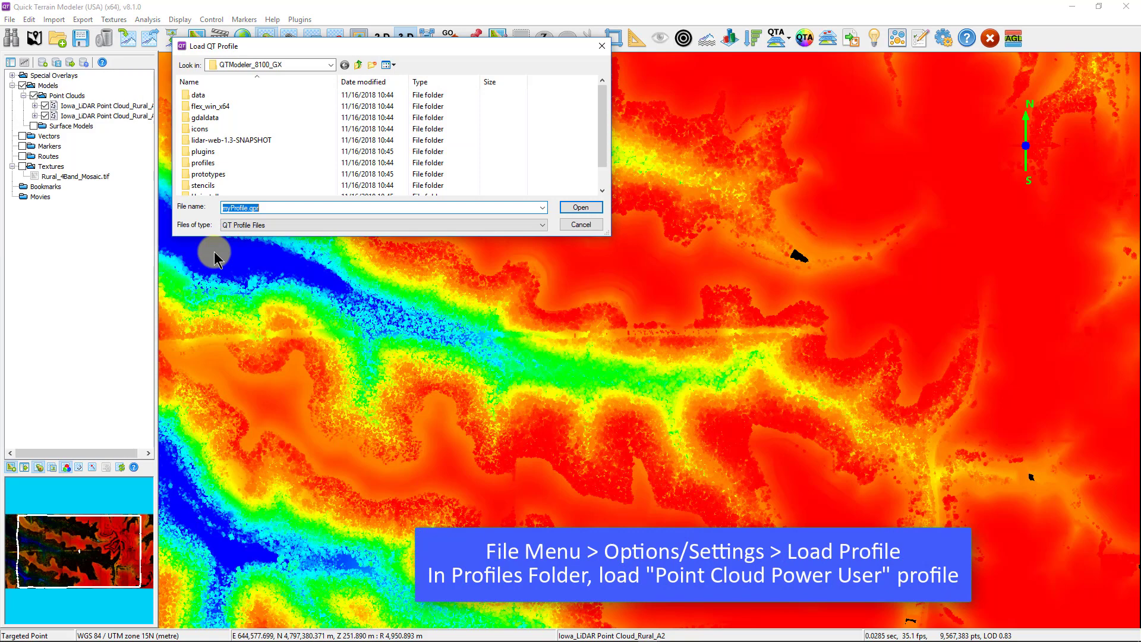
double_click(217, 162)
left_click(225, 96)
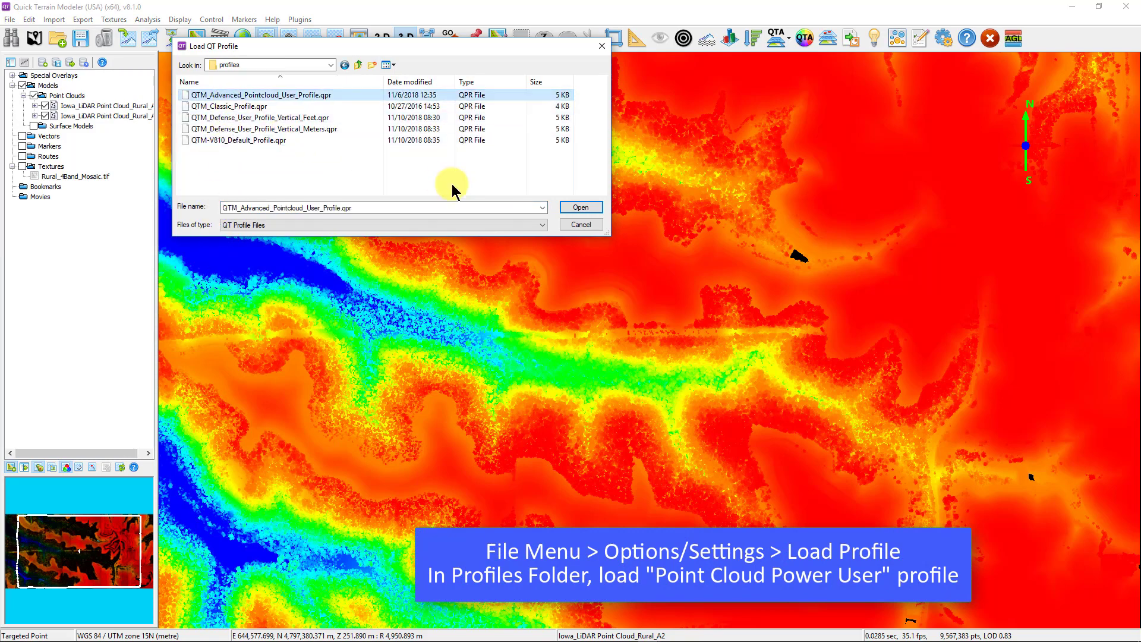
left_click(583, 210)
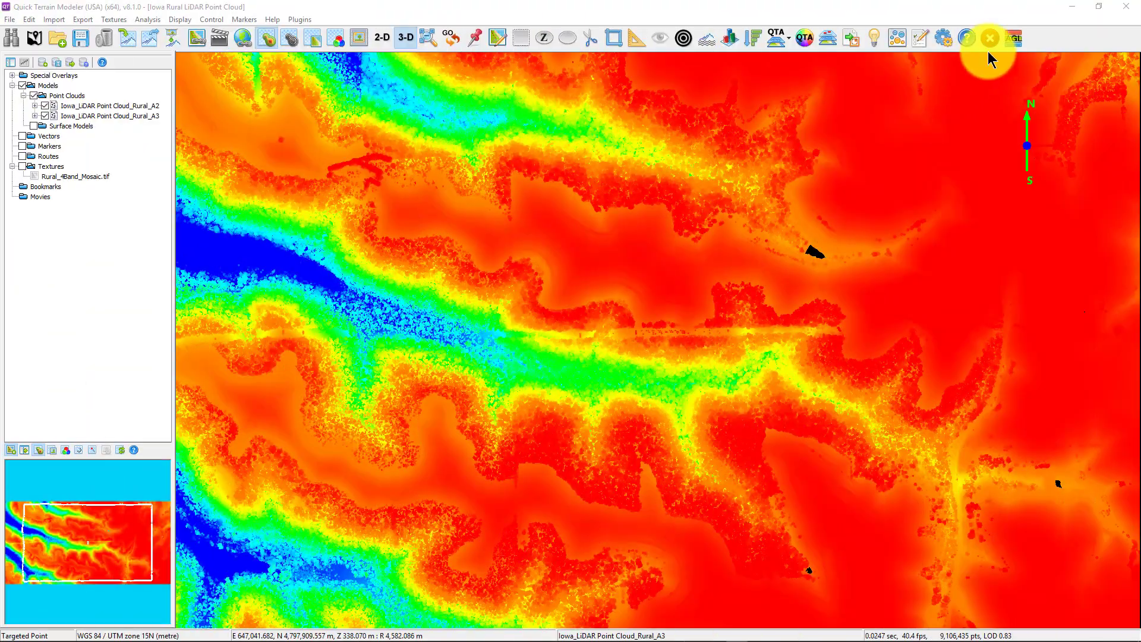
Calculate the bare earth in AGL Analyst with the LidarSense algorithm and a grid sampling of 1.000 m
left_click(1007, 38)
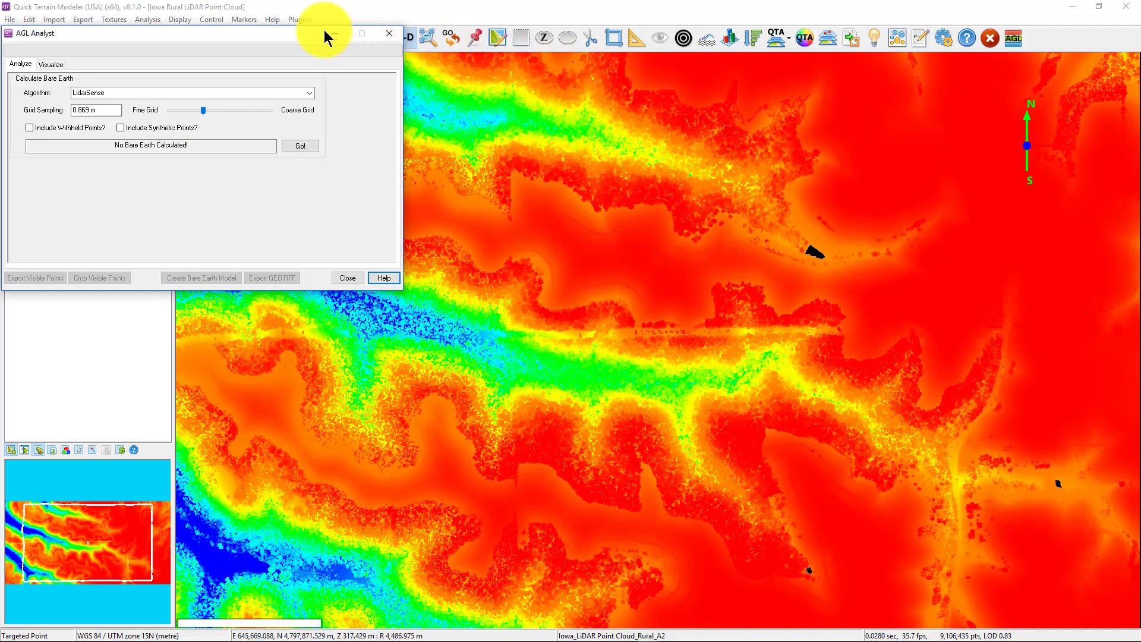
left_click_drag(305, 30, 760, 158)
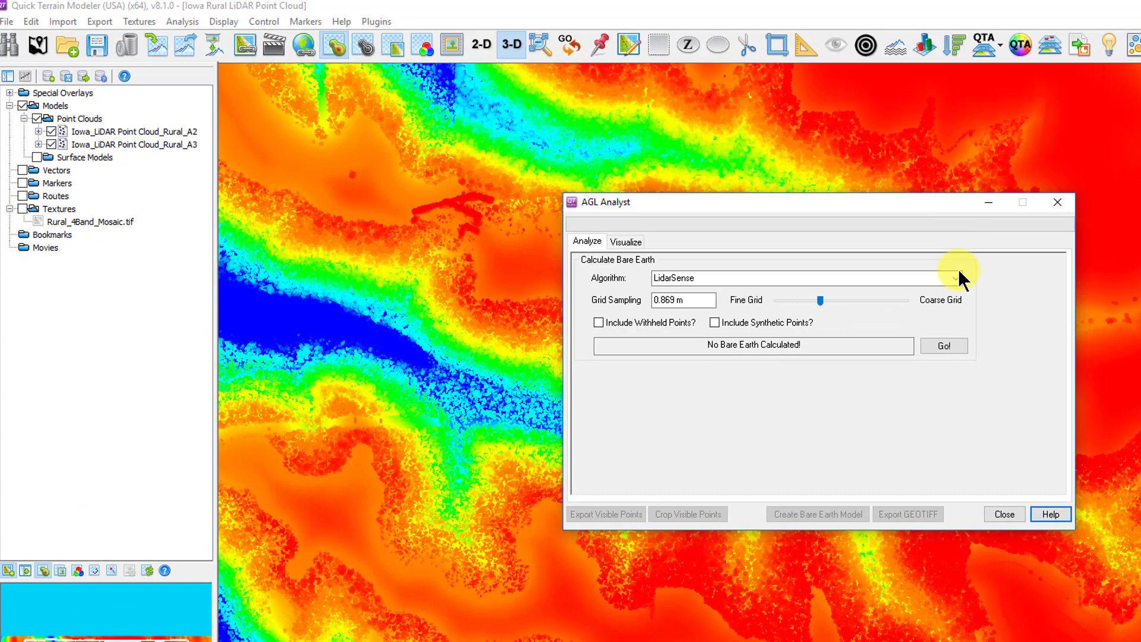
left_click(958, 276)
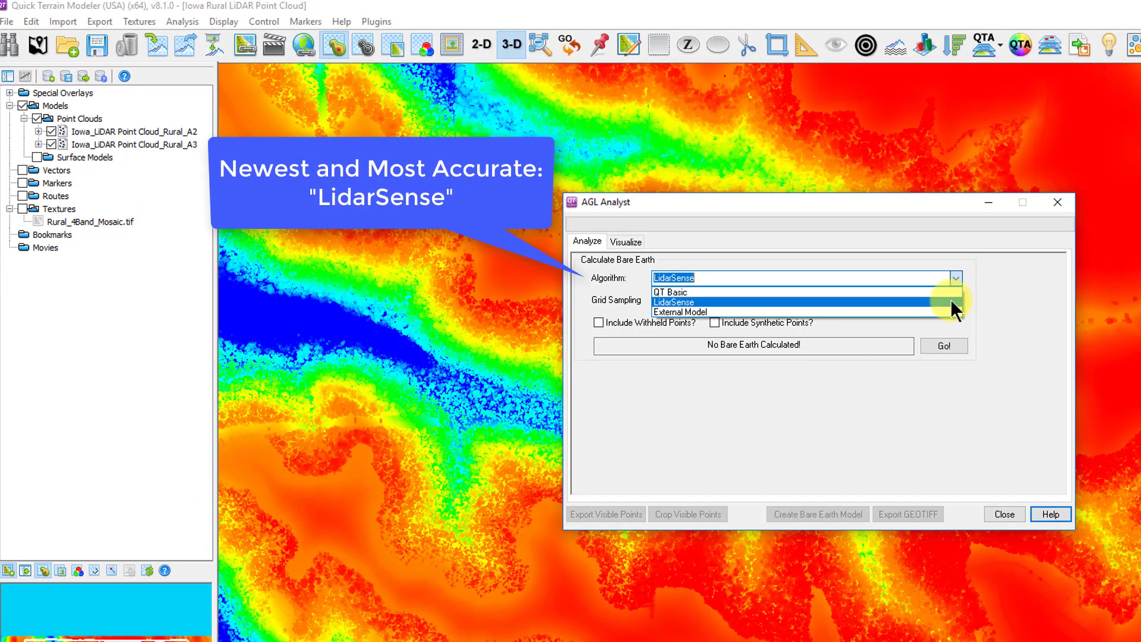
left_click(951, 302)
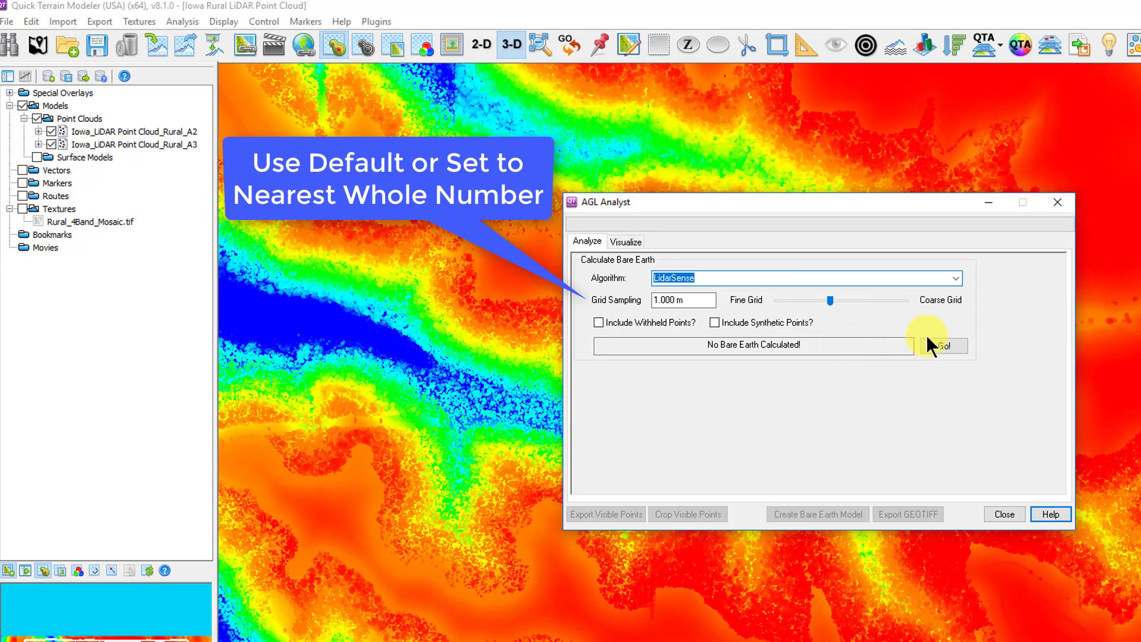
left_click(938, 347)
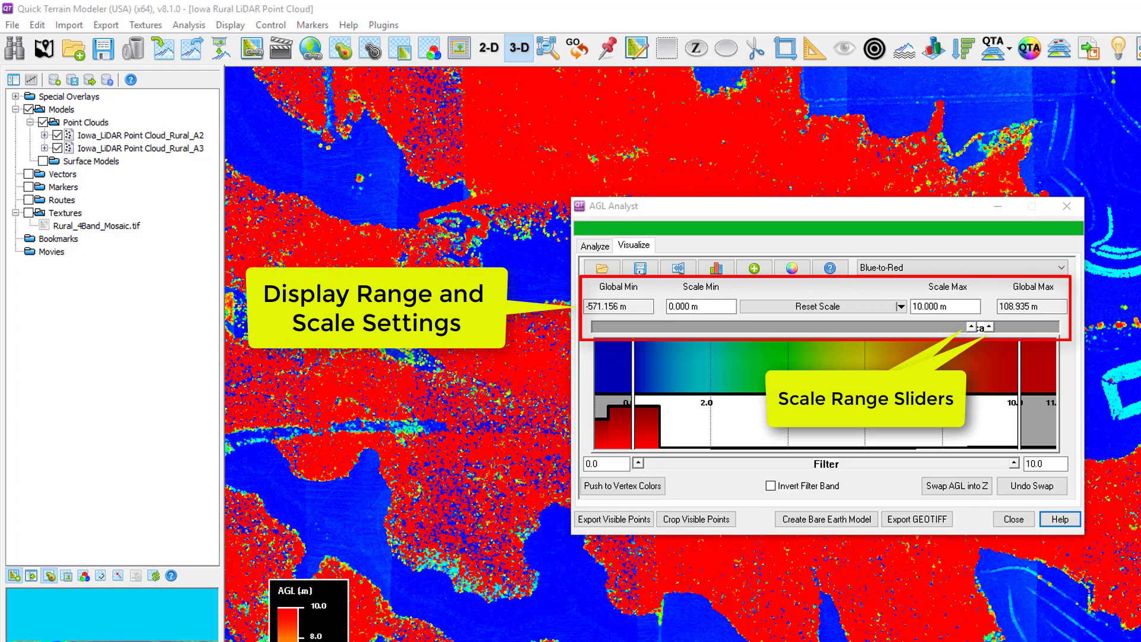
key("shift+F10")
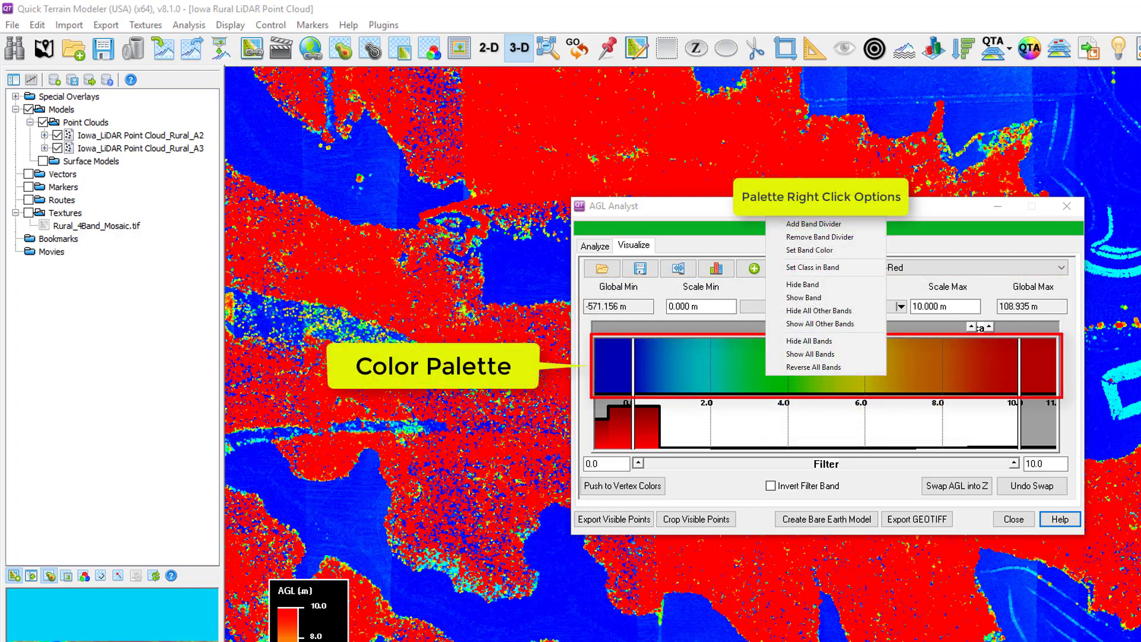
key("Escape")
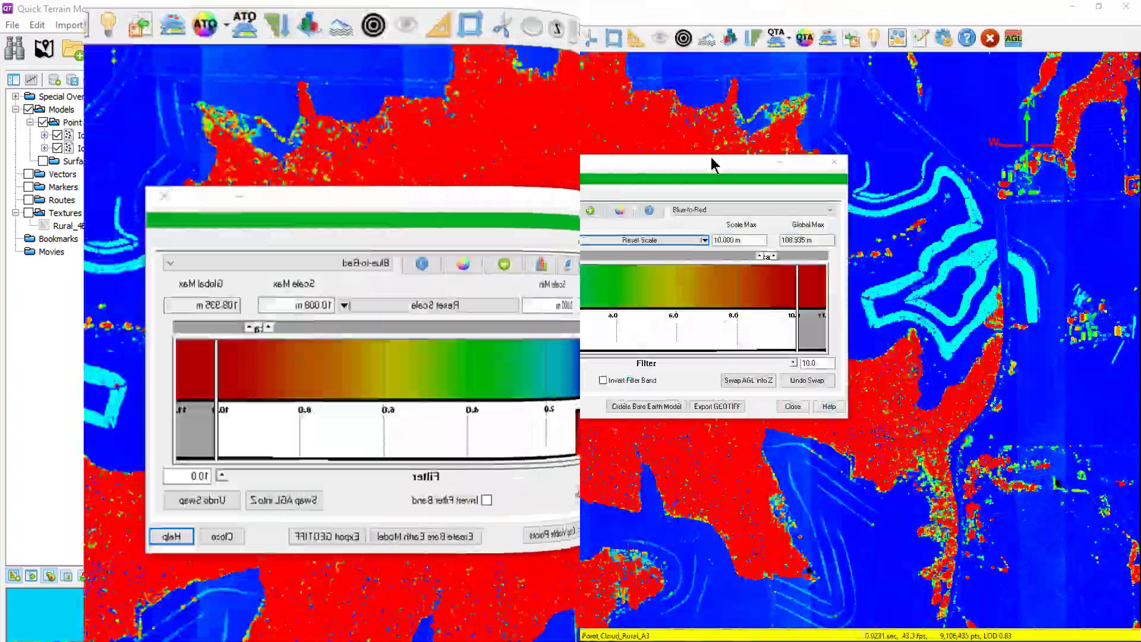
Set the upper AGL filter limit to about 2.6 m to remove the tree canopy from the point cloud
left_click_drag(905, 209, 624, 113)
left_click_drag(488, 88, 478, 84)
left_click_drag(549, 419, 692, 343)
scroll(682, 369, "up", 10)
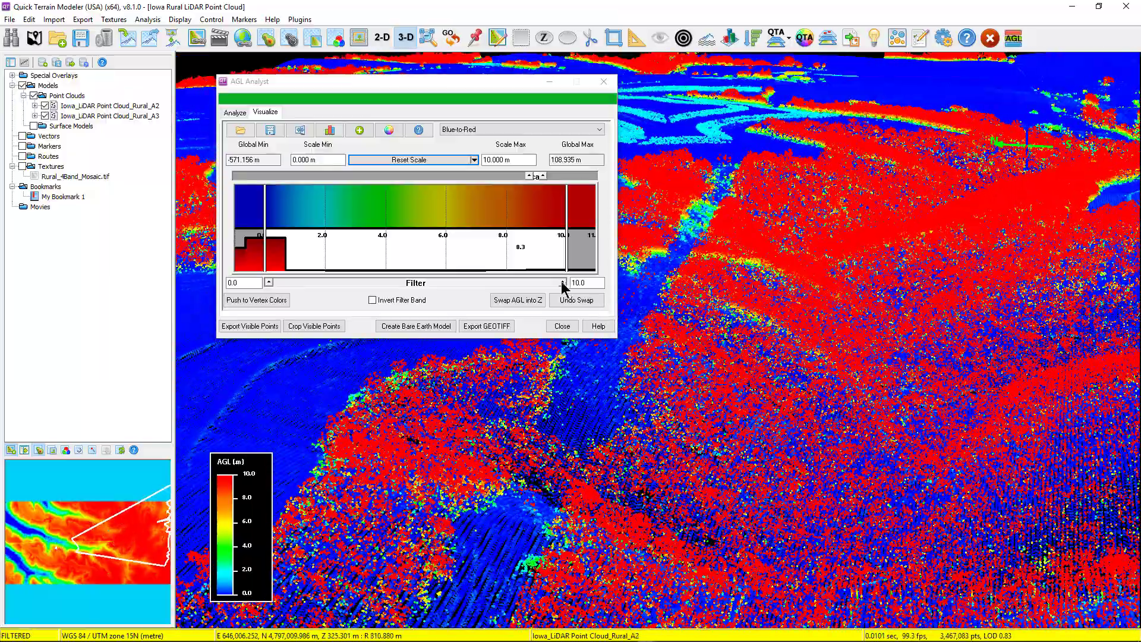
left_click_drag(562, 284, 386, 285)
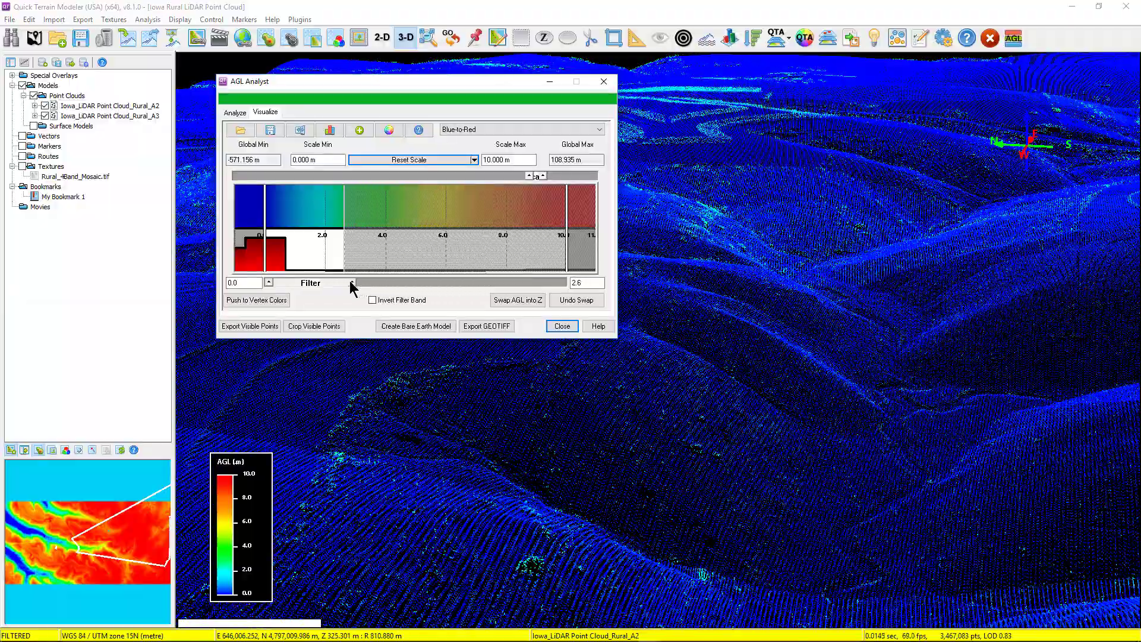
mouse_move(538, 424)
left_mouse_down()
mouse_move(628, 423)
mouse_move(529, 429)
left_mouse_up()
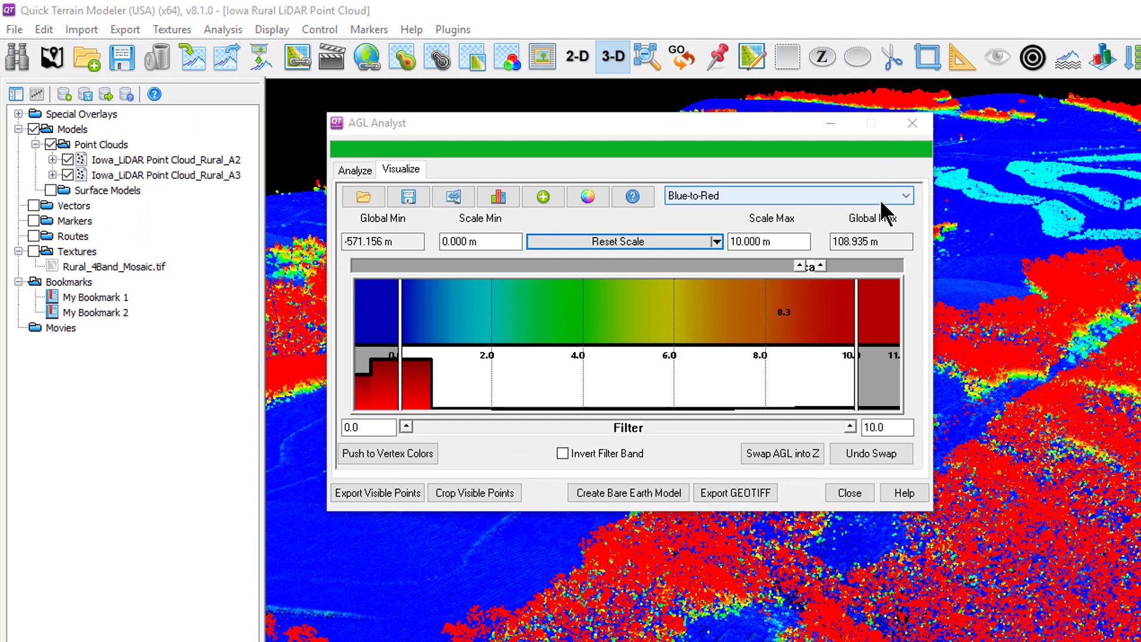
Switch the AGL color palette to Blank and add a band divider at 0
left_click(880, 198)
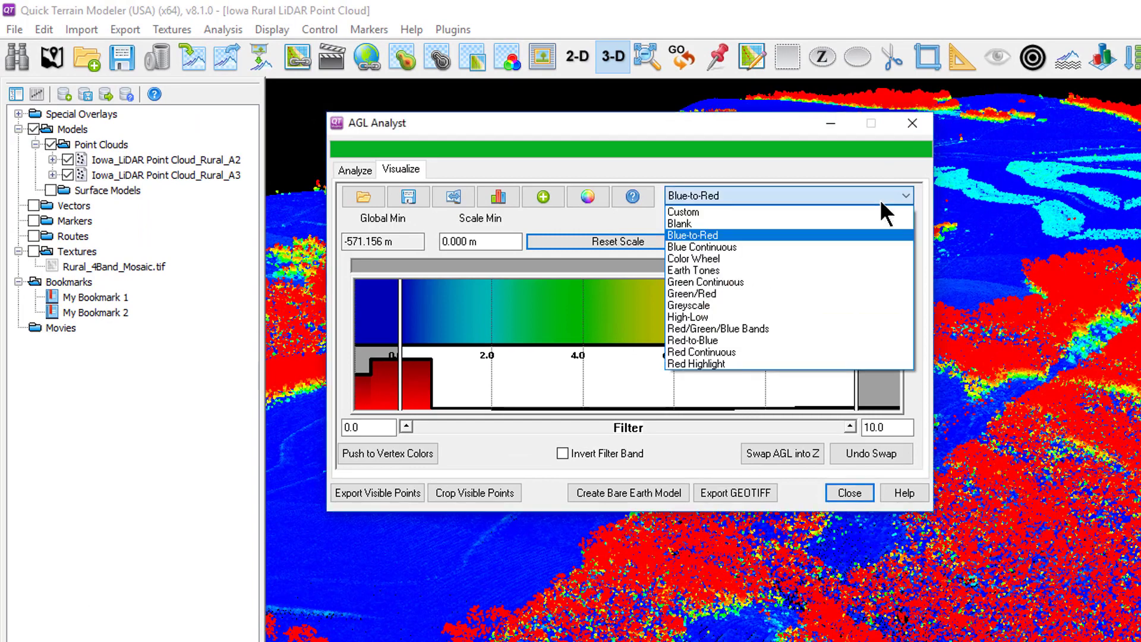
left_click(881, 224)
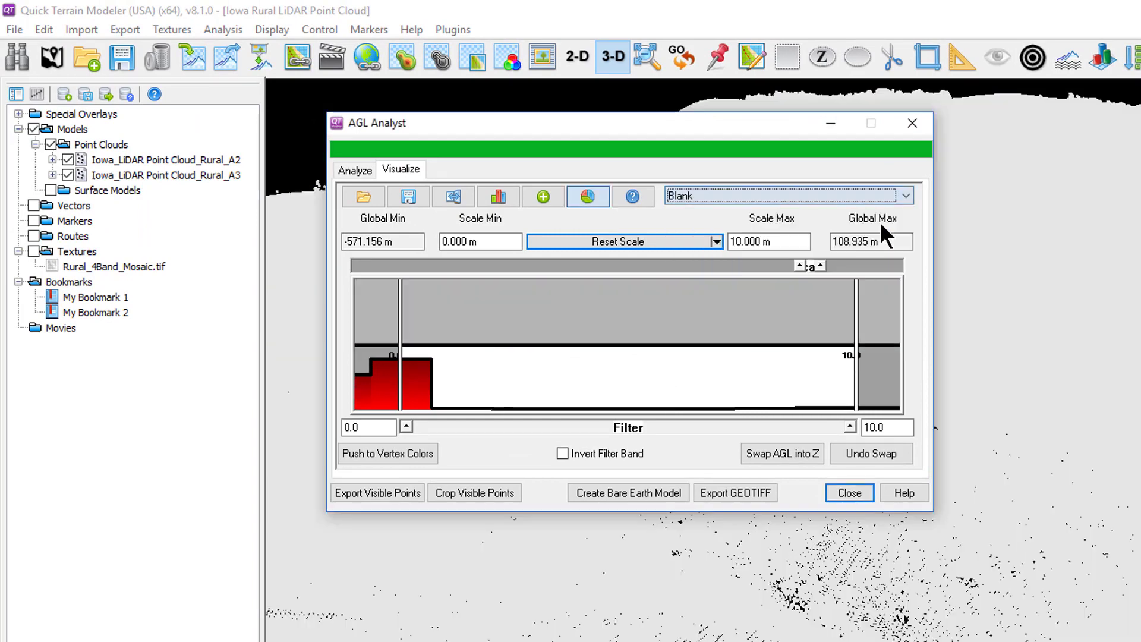
left_click(551, 201)
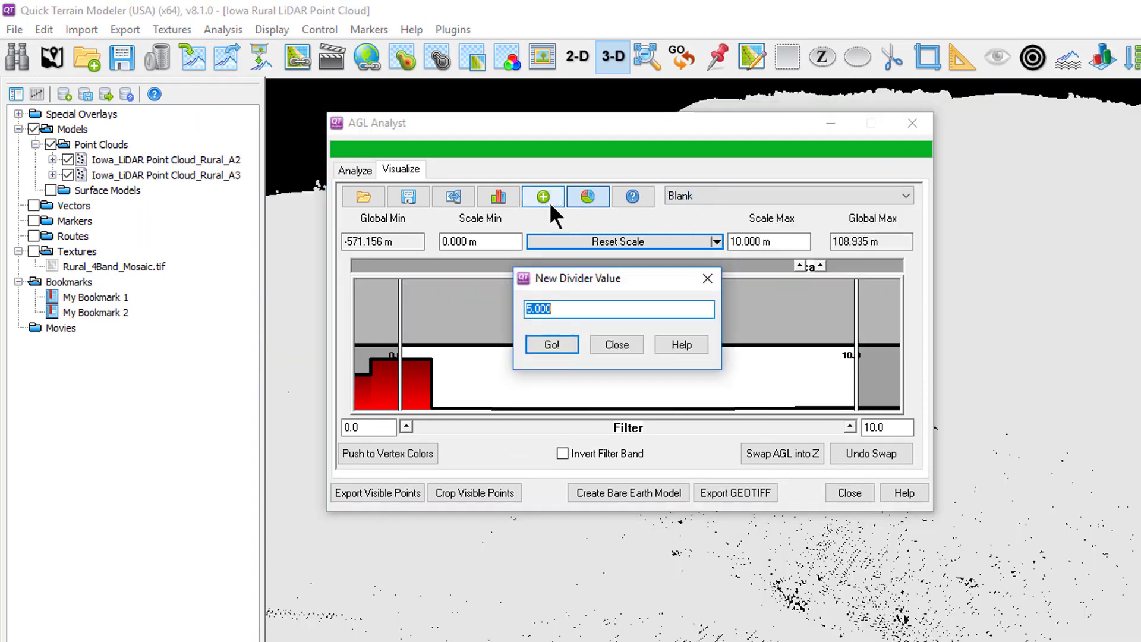
type("0")
left_click(568, 343)
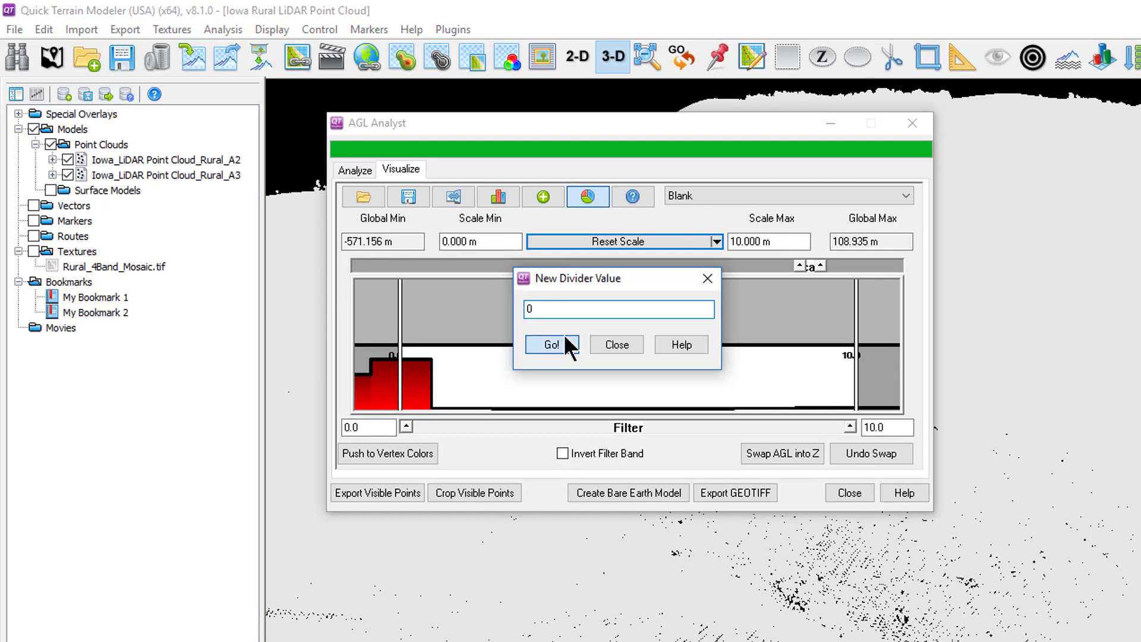
Color the palette band above the 0 divider purple
left_click(514, 249)
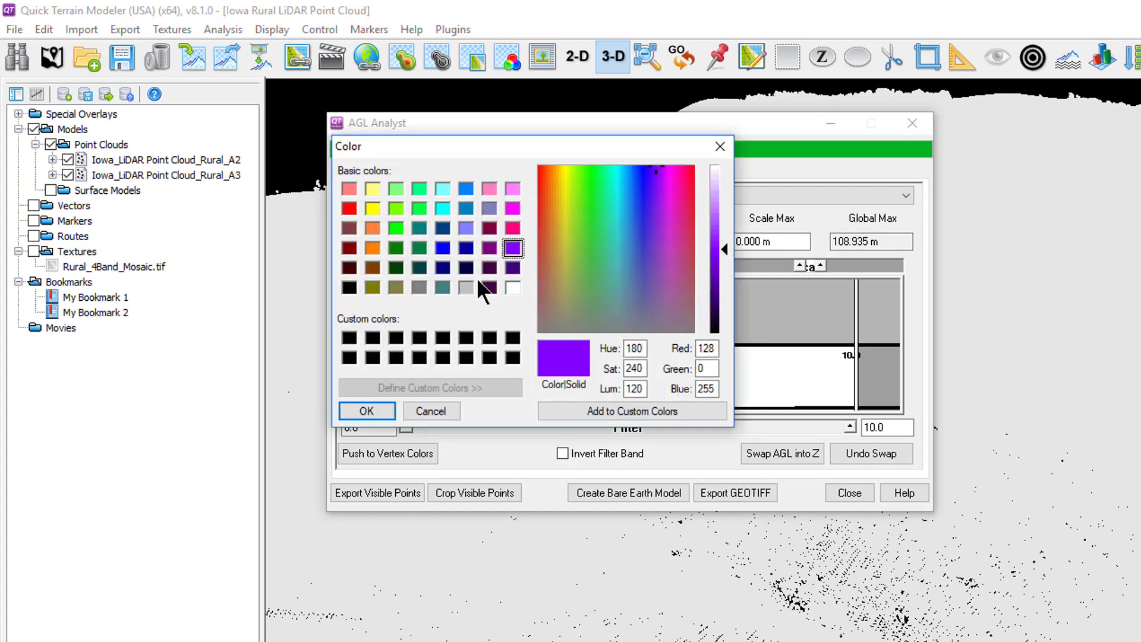
left_click(379, 408)
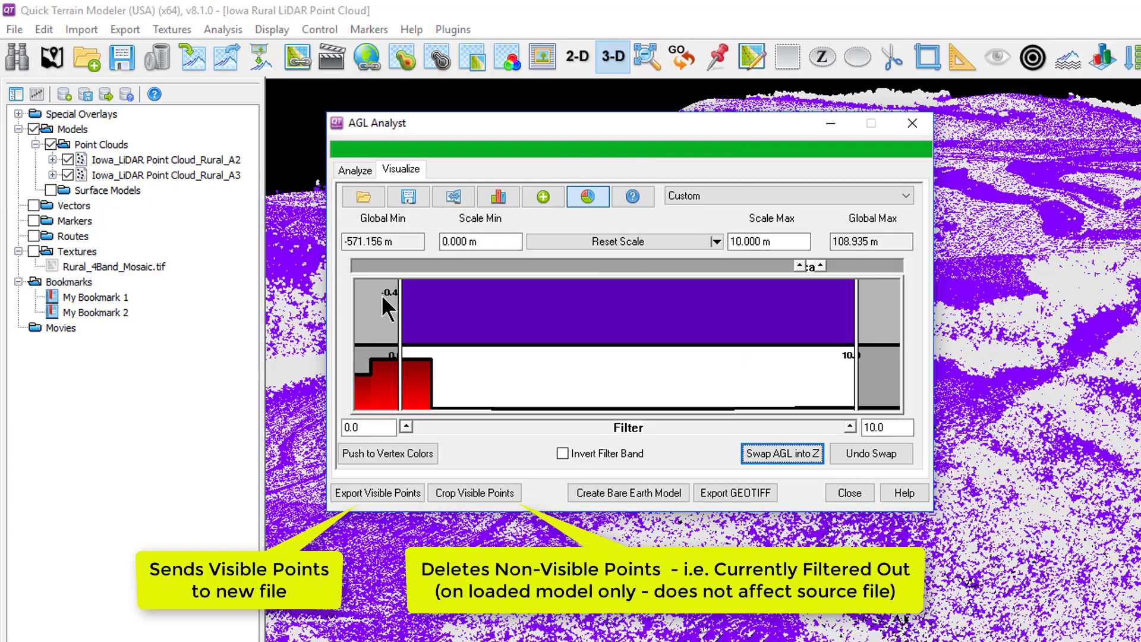
left_click_drag(408, 308, 432, 308)
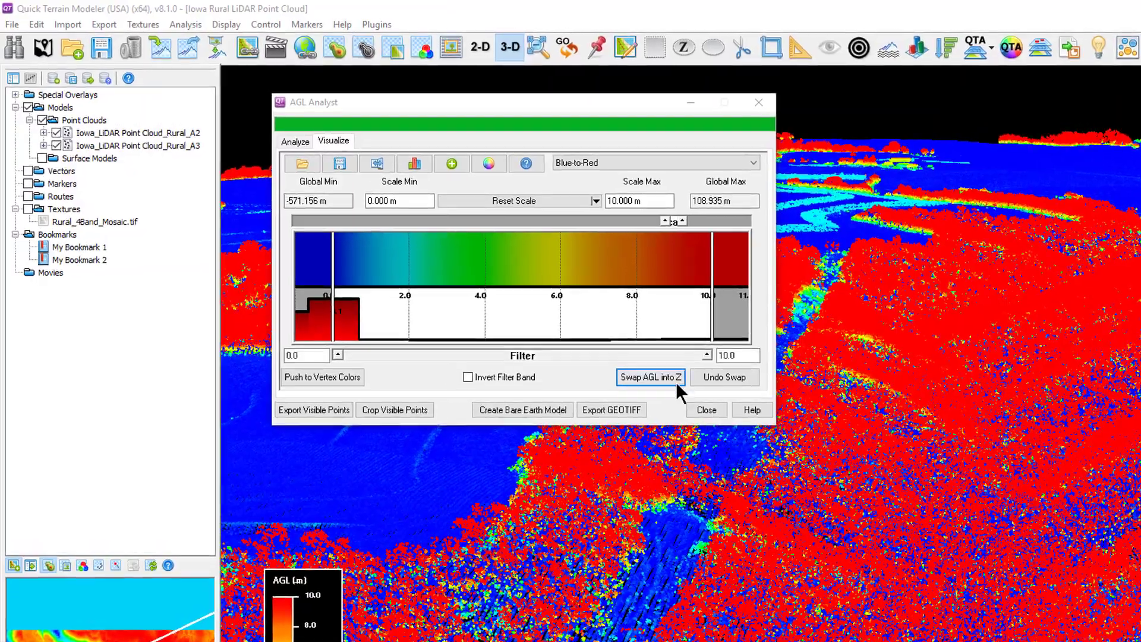
Swap the point clouds' AGL values into Z to flatten the terrain, and undo the swap
left_click(677, 380)
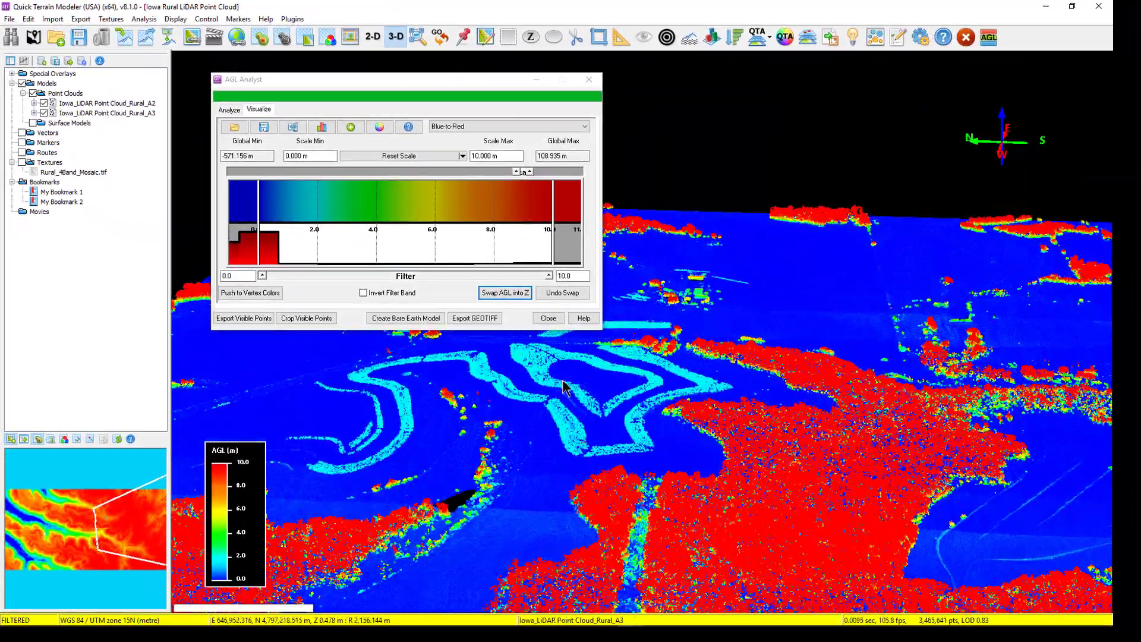
mouse_move(563, 380)
left_mouse_down()
mouse_move(608, 385)
mouse_move(644, 348)
mouse_move(563, 351)
mouse_move(566, 362)
left_mouse_up()
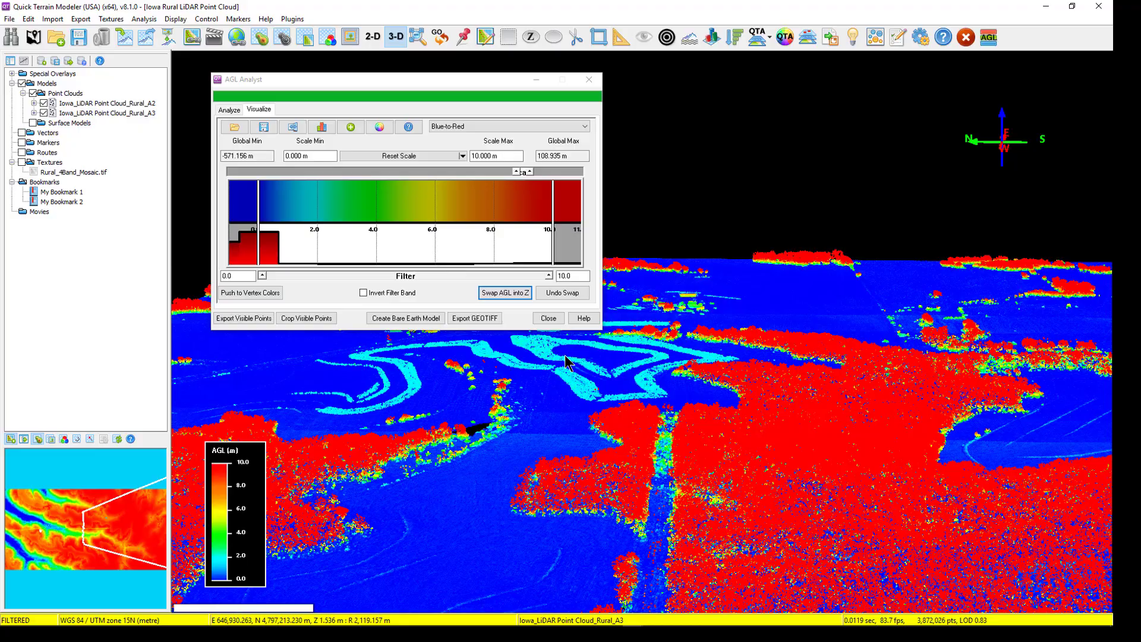
left_click(562, 294)
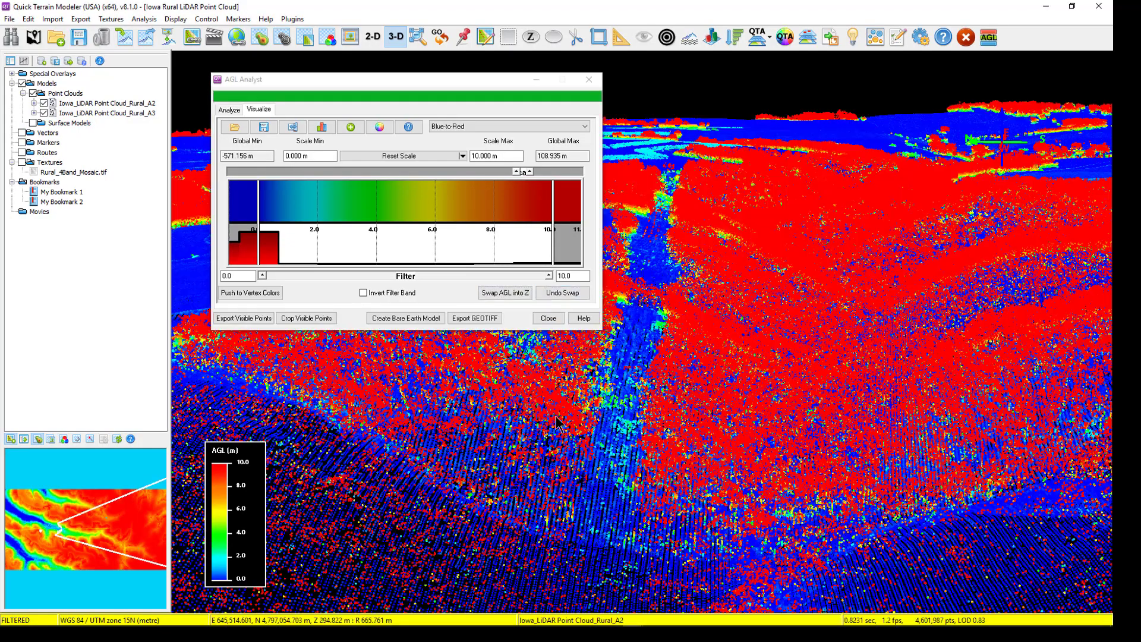
mouse_move(558, 423)
left_mouse_down()
mouse_move(530, 415)
mouse_move(552, 415)
left_mouse_up()
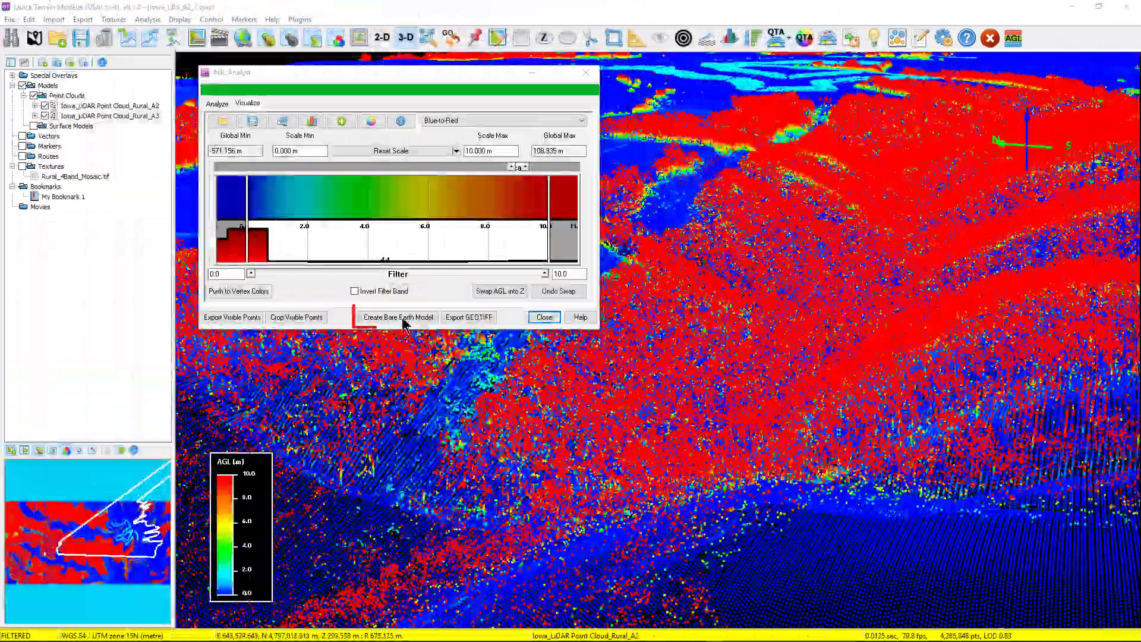
Create a bare earth model and show it without the Rural_A2 and Rural_A3 point clouds, colored by height
left_click(398, 317)
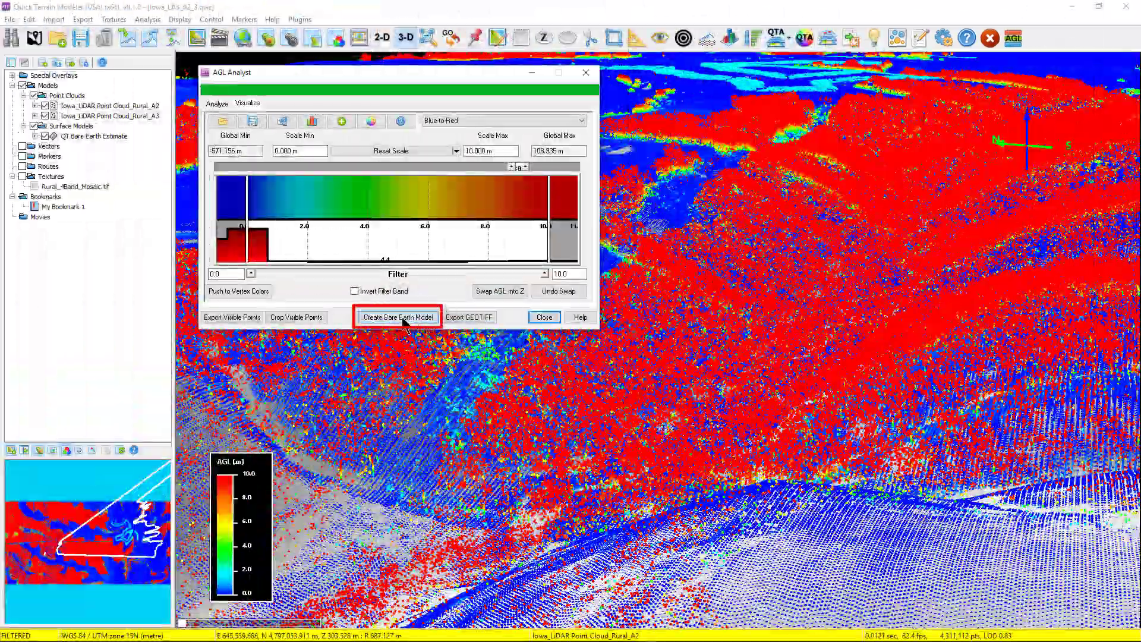
left_click(45, 106)
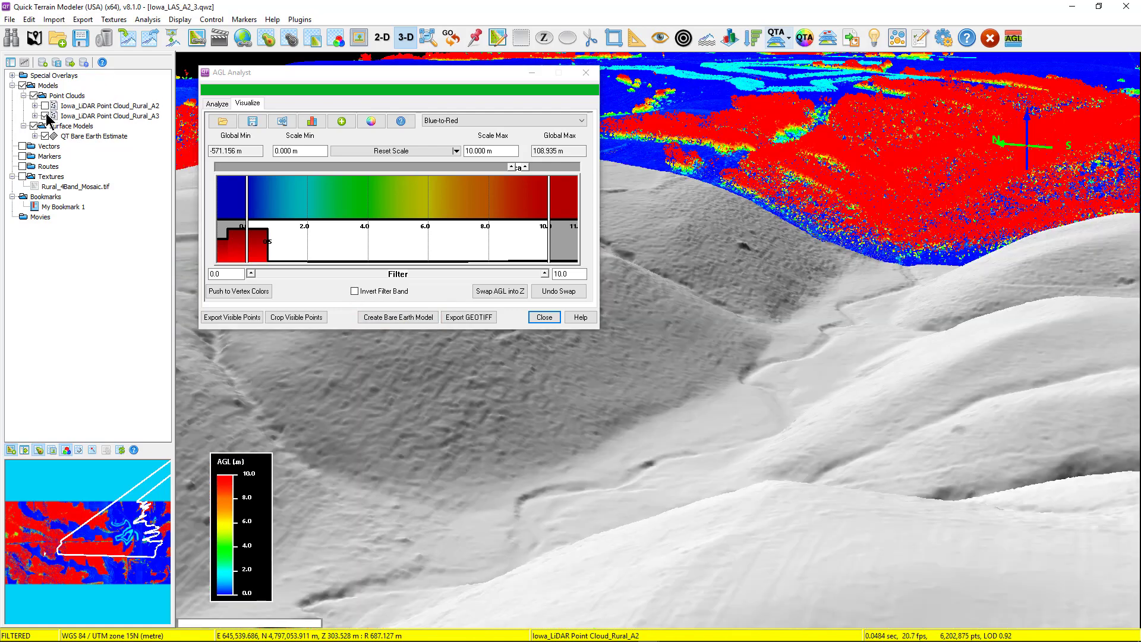
left_click(45, 116)
left_click(267, 38)
left_click_drag(468, 320, 540, 445)
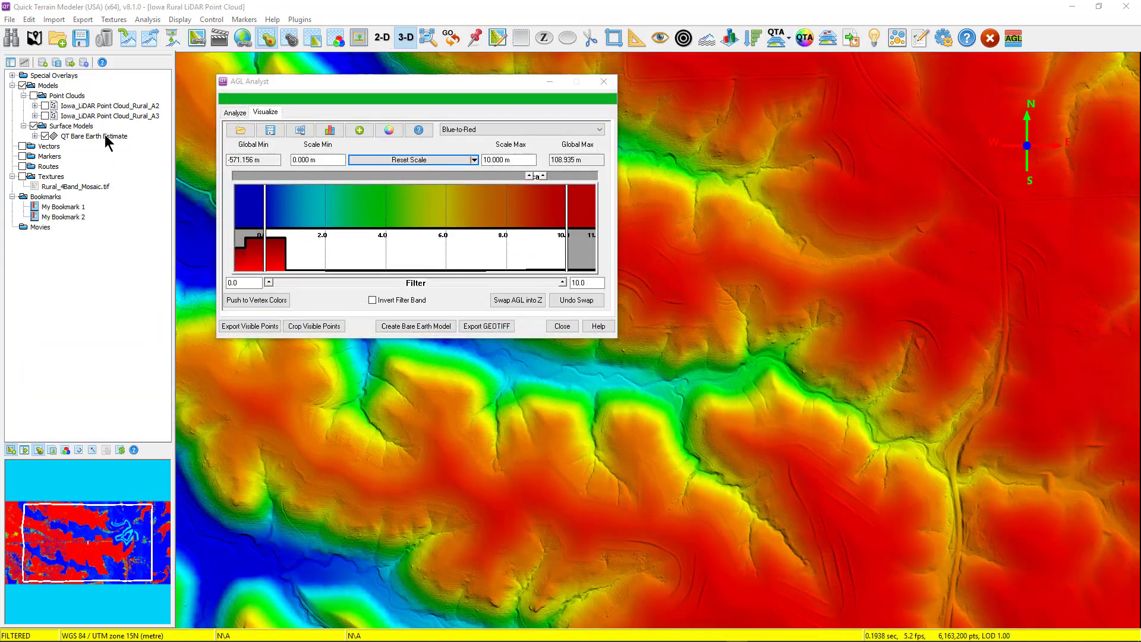
Export the QT Bare Earth Estimate surface as a GeoTIFF DEM named QT Bare Earth Estimate_dem.tif in the _Applied_Imagery folder
right_click(105, 136)
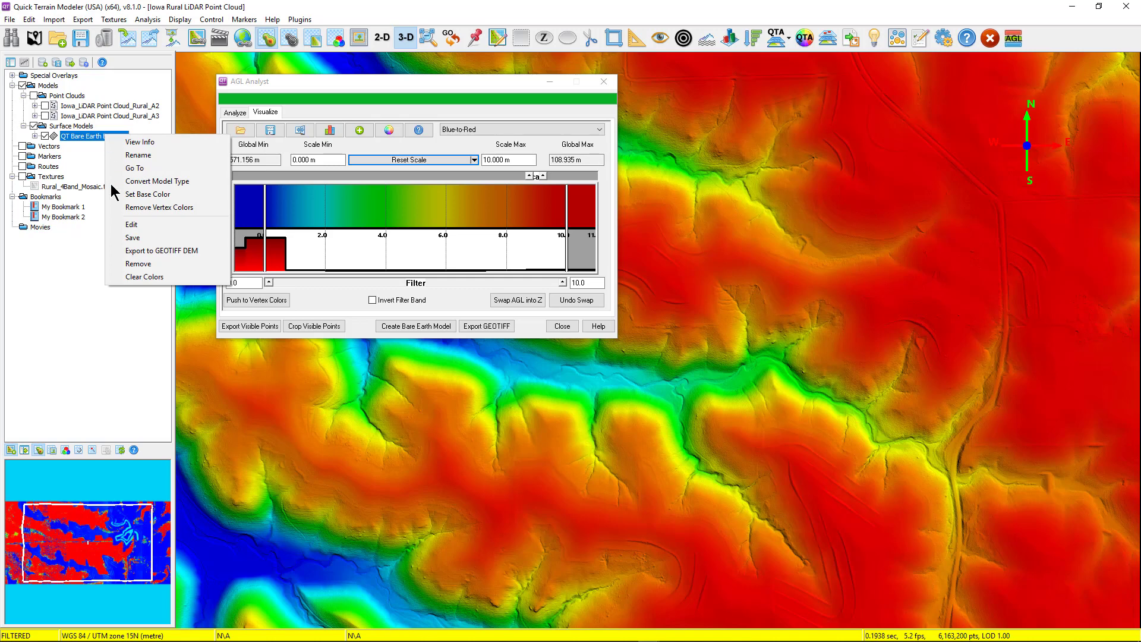
left_click(136, 251)
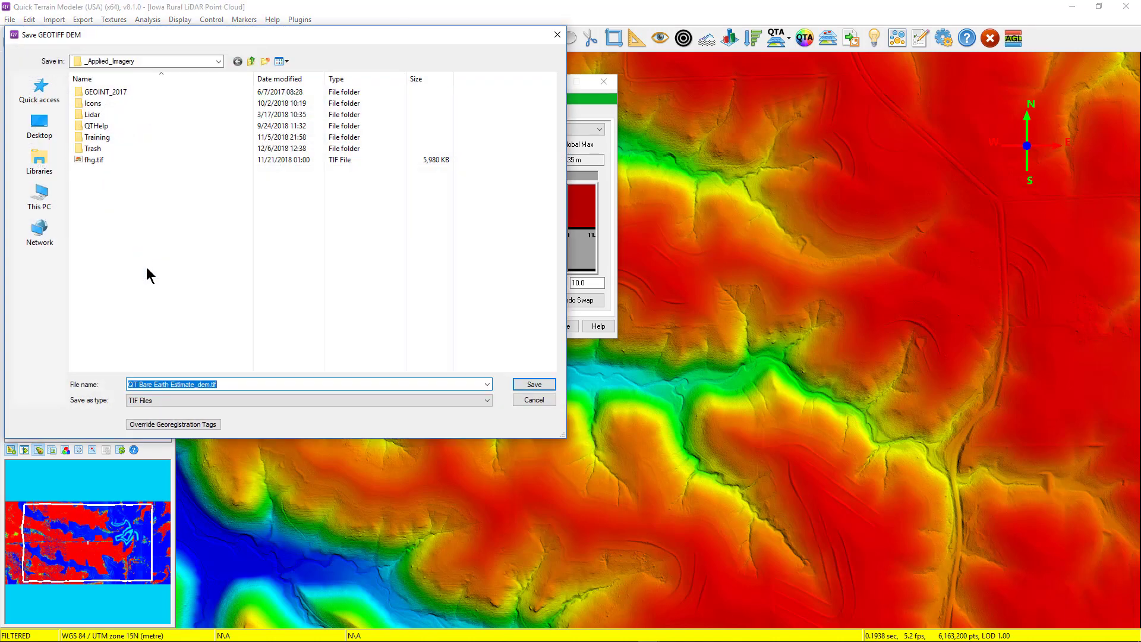
left_click(535, 385)
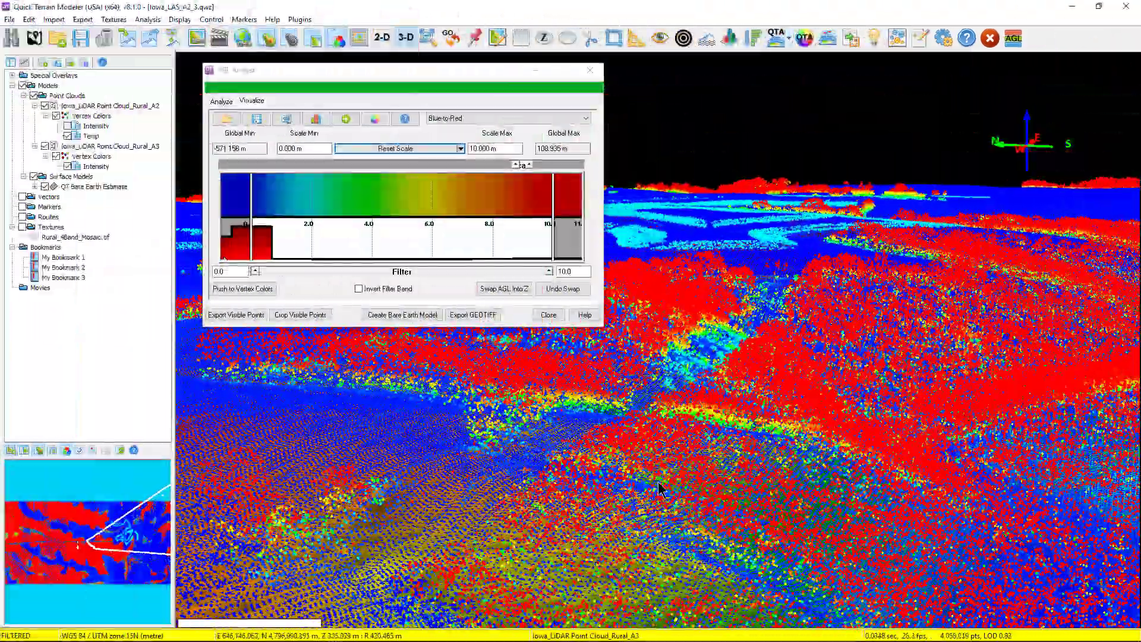
Hide the Rural_A2 and Rural_A3 point clouds to inspect the height-colored bare earth surface on its own
left_click_drag(658, 481, 688, 480)
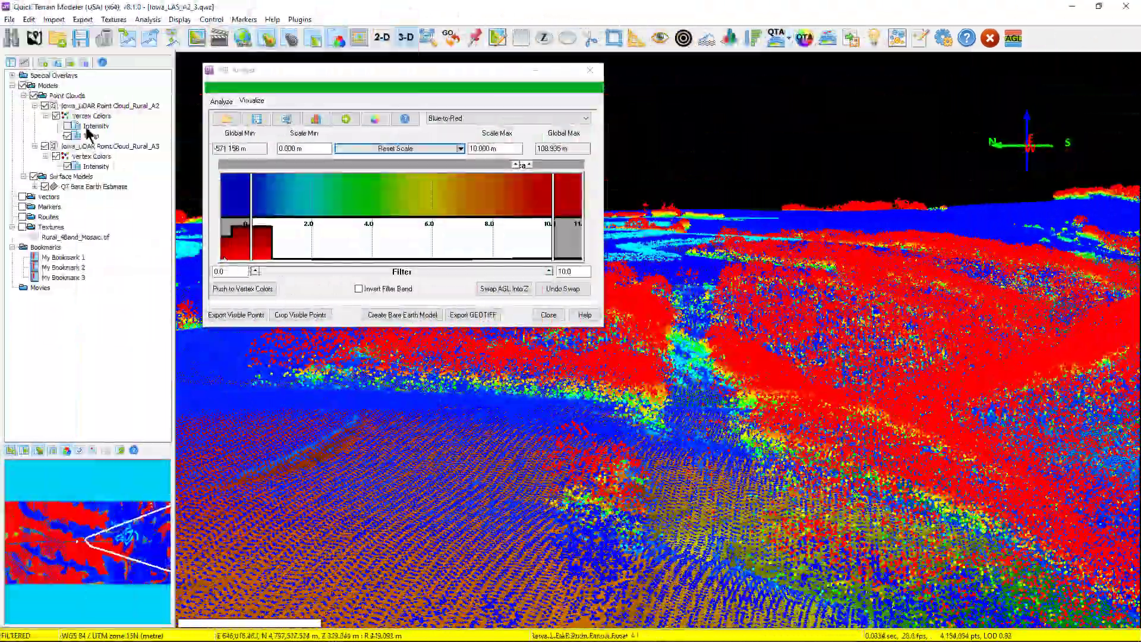
left_click(45, 106)
left_click(34, 145)
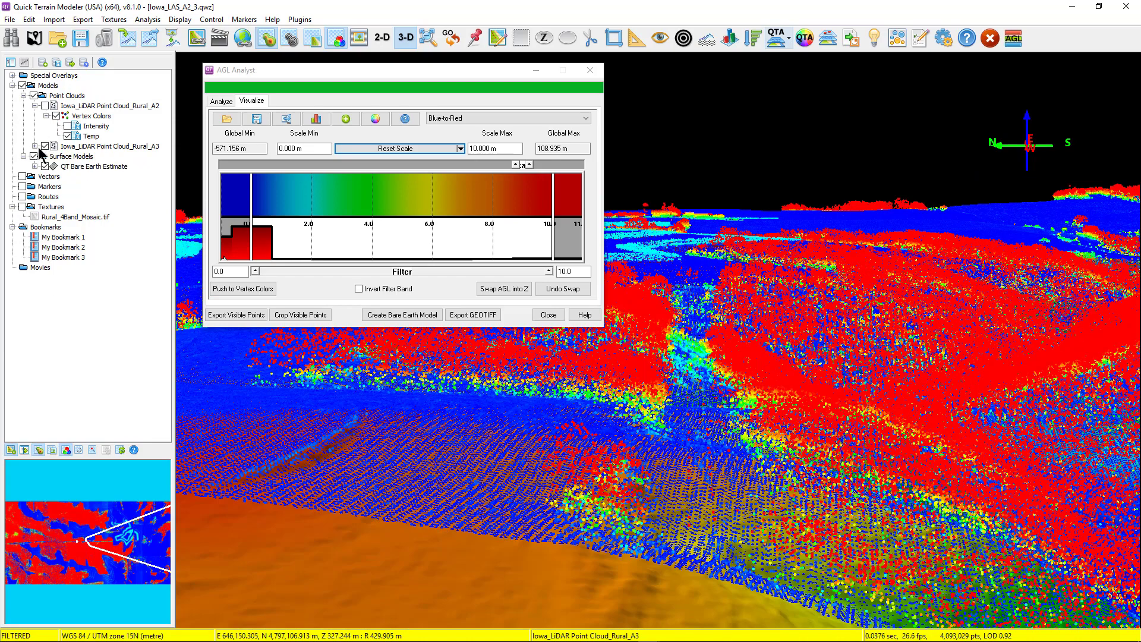
left_click(44, 146)
left_click_drag(508, 506, 495, 526)
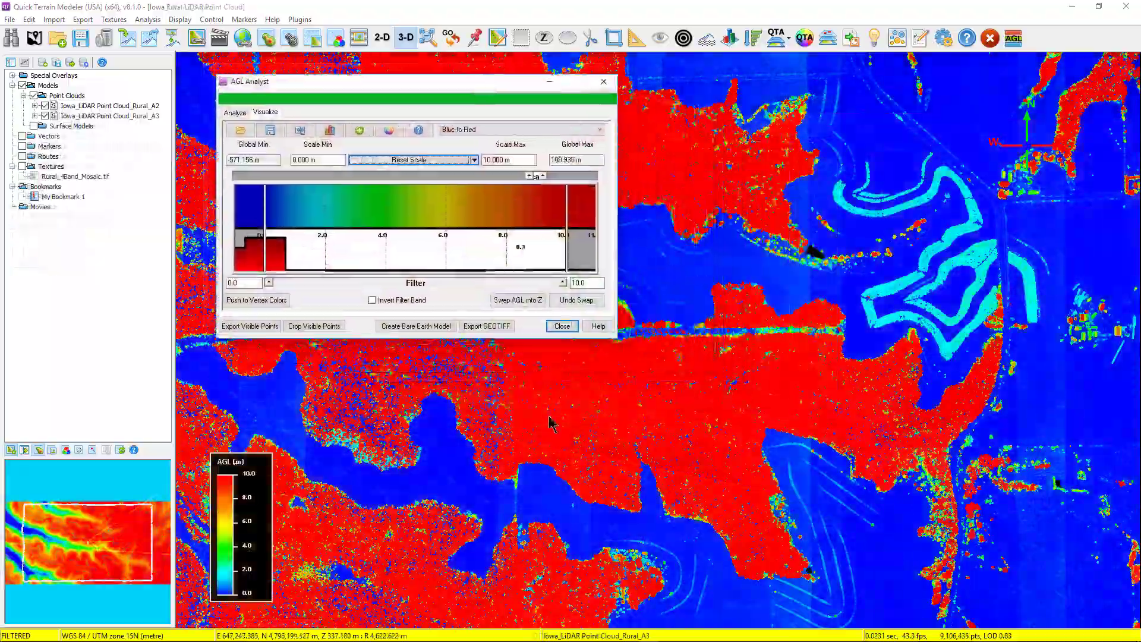
Lower the upper AGL filter limit to 2.6 m to leave only near-ground points in the point clouds
left_click_drag(550, 416, 694, 344)
scroll(701, 326, "up", 5)
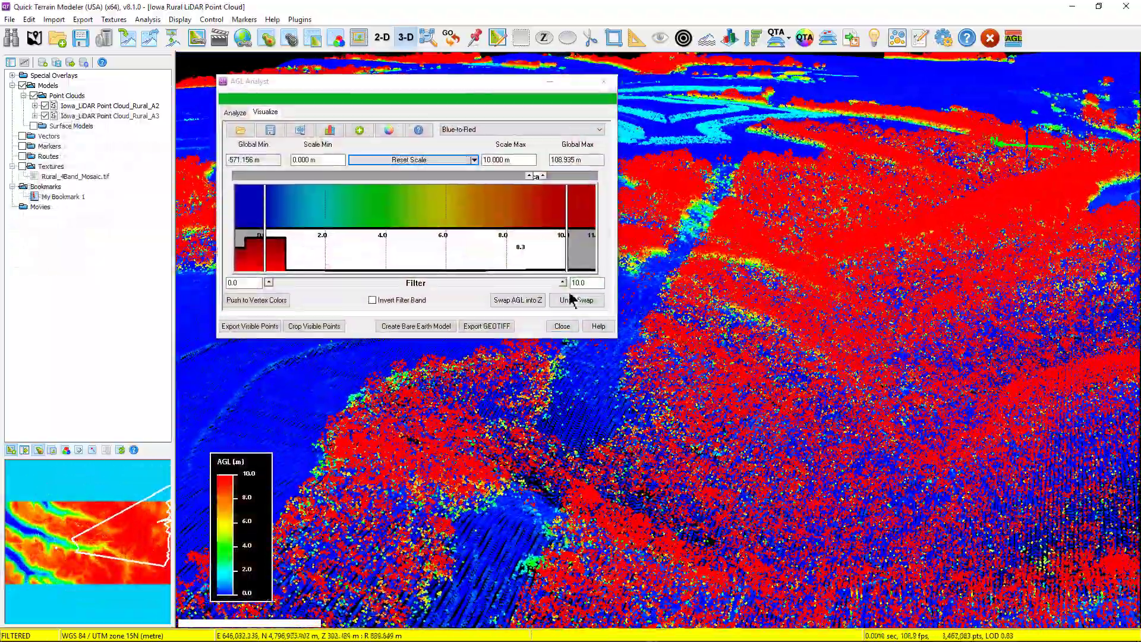
left_click(560, 283)
left_click_drag(558, 283, 348, 283)
mouse_move(538, 437)
left_mouse_down()
mouse_move(620, 420)
mouse_move(541, 417)
mouse_move(532, 432)
left_mouse_up()
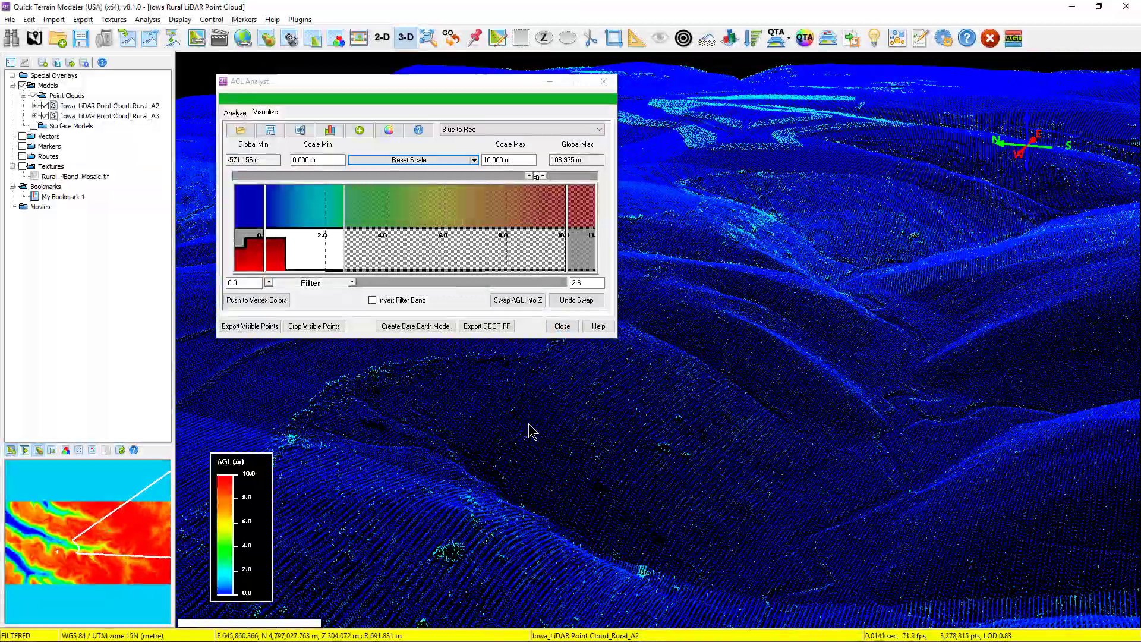